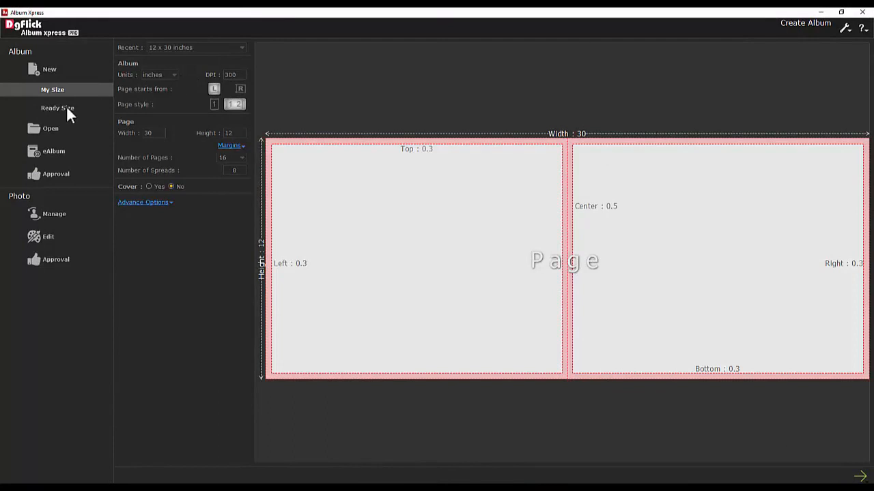
- Set up a ready-size DgFlick Diamond album, size 12X30 with 16 pages, and start it with the Auto creation method
click(66, 110)
click(362, 67)
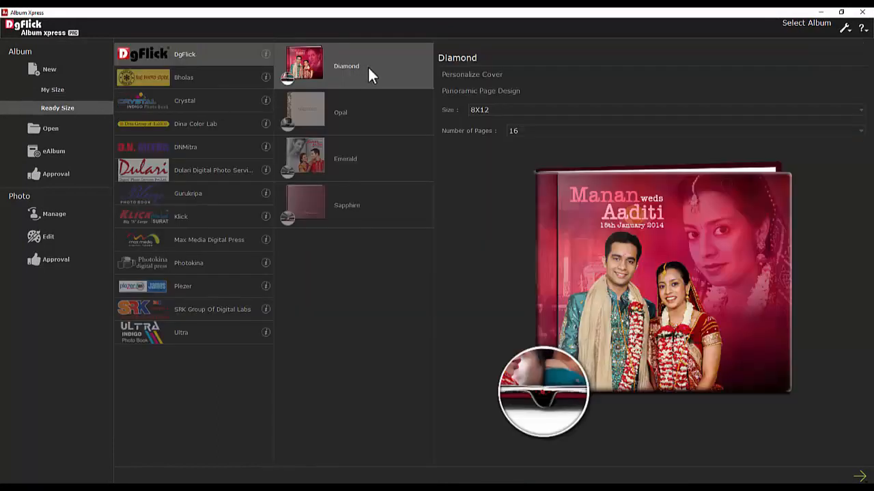
click(507, 108)
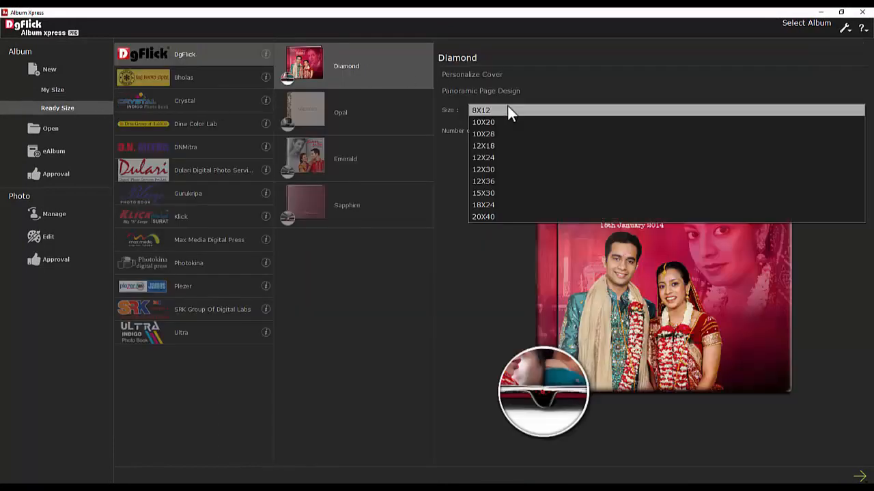
click(504, 170)
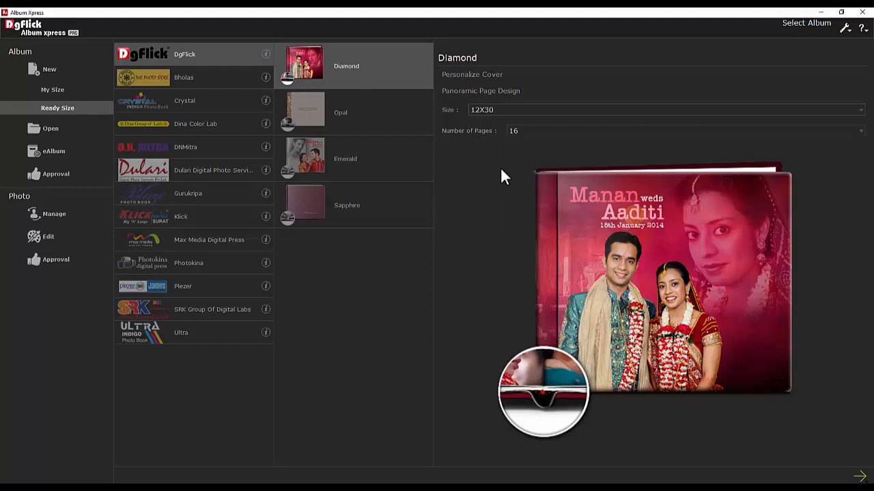
click(533, 134)
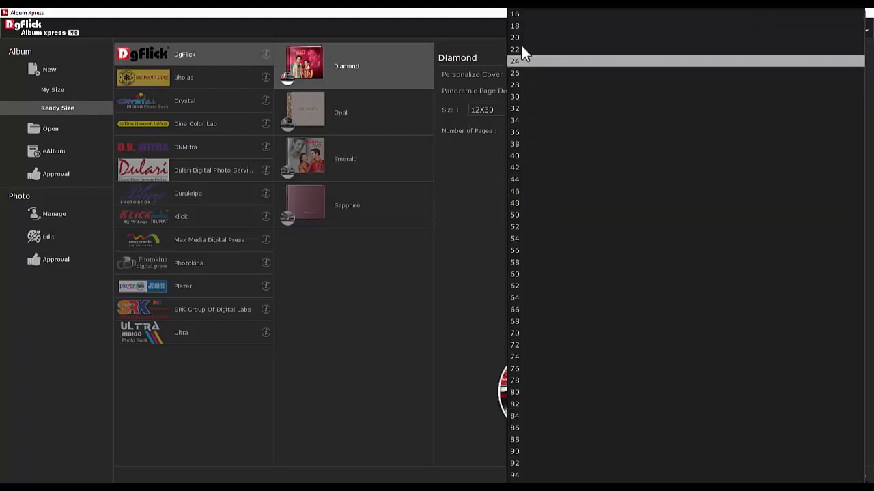
click(518, 15)
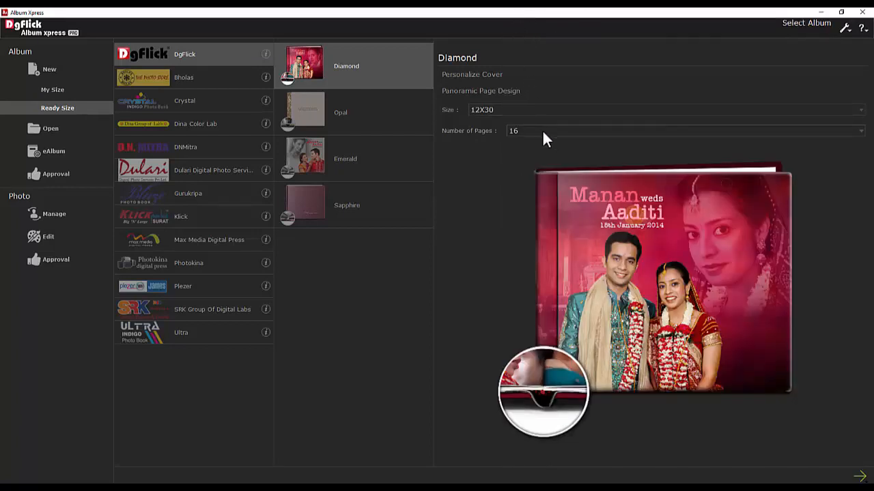
click(859, 477)
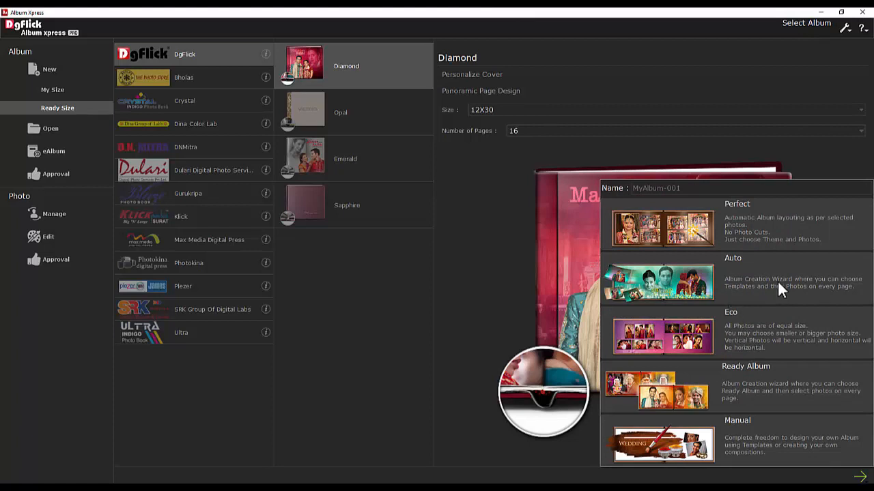
click(738, 278)
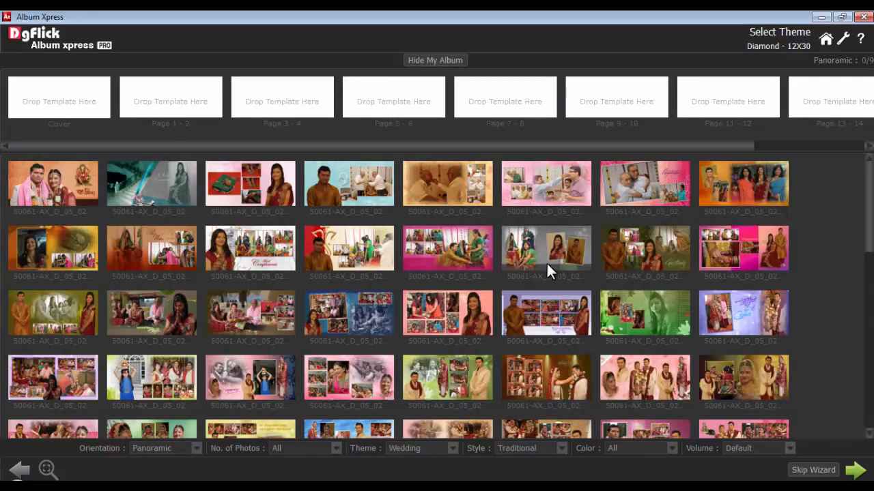
- Look through the traditional wedding templates with slightly larger thumbnails, and hide and show the album page strip
drag(866, 220, 864, 414)
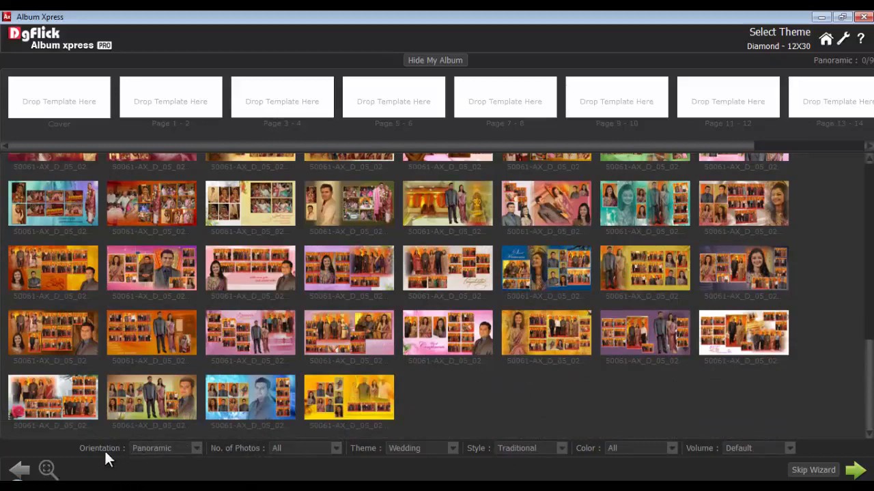
click(48, 468)
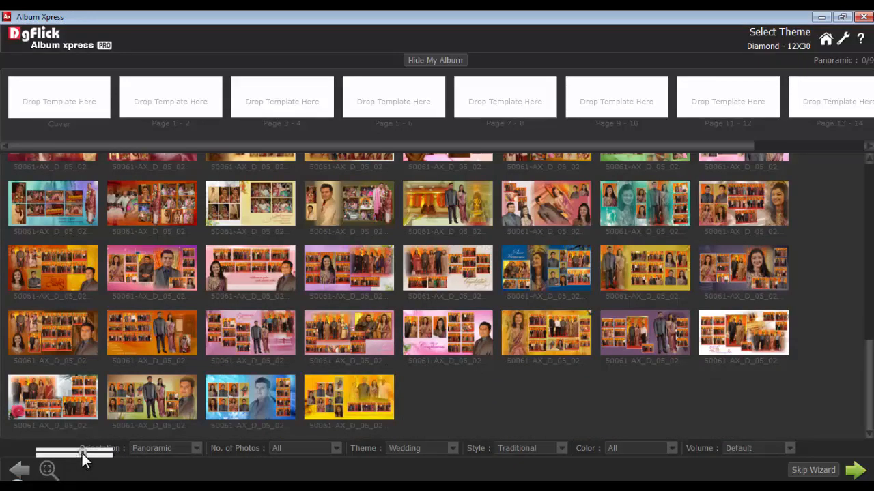
drag(82, 452, 90, 452)
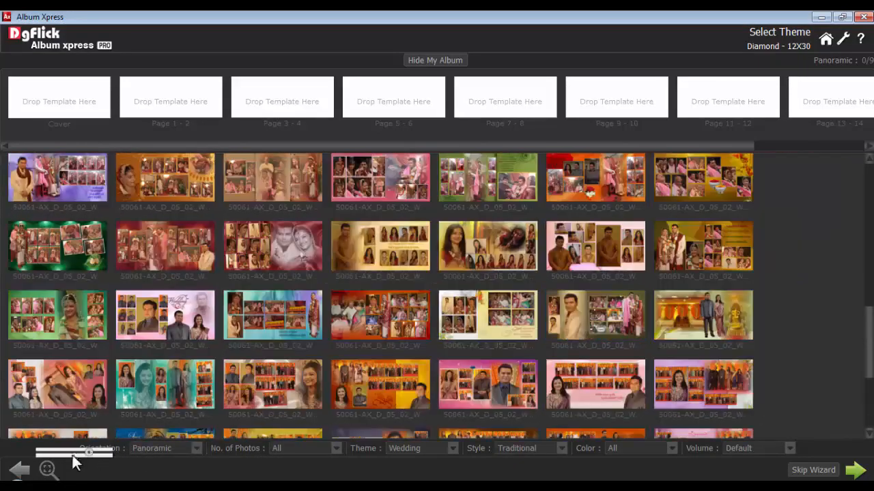
click(48, 468)
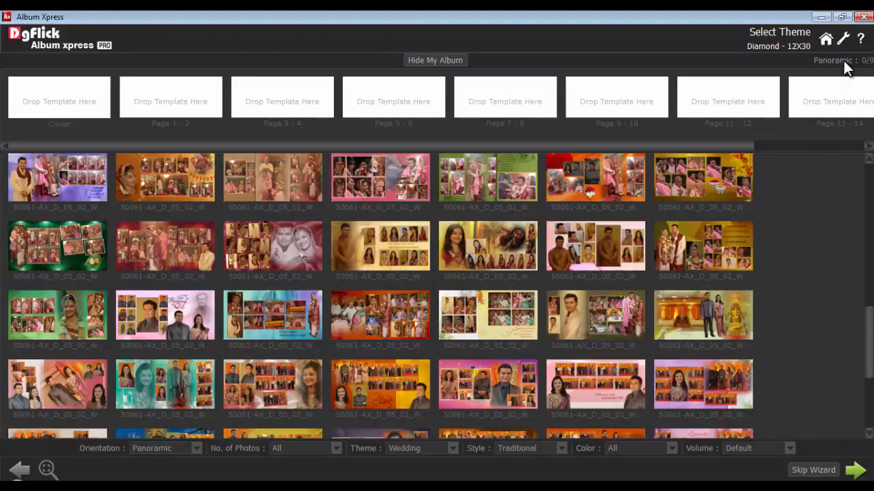
scroll(843, 60, down, 5)
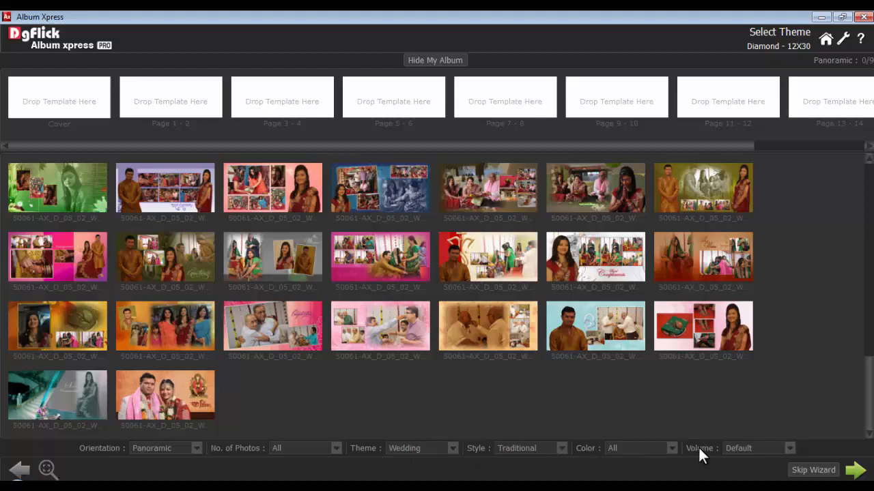
click(431, 61)
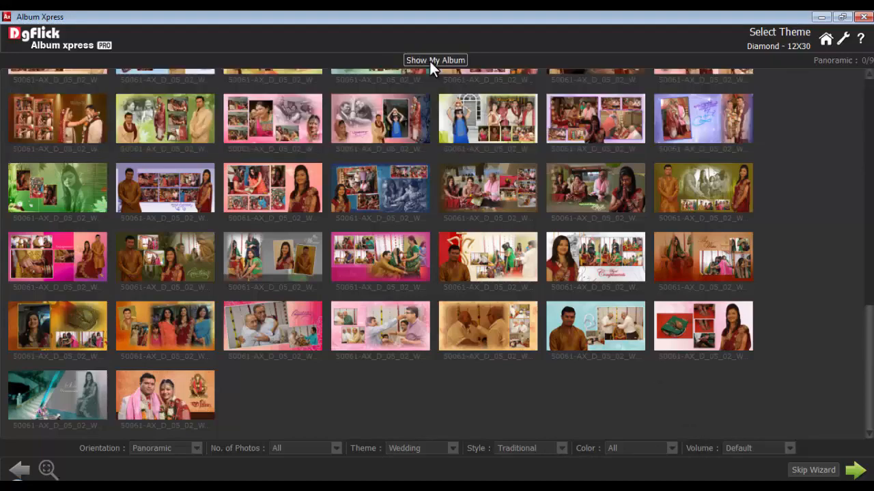
click(429, 61)
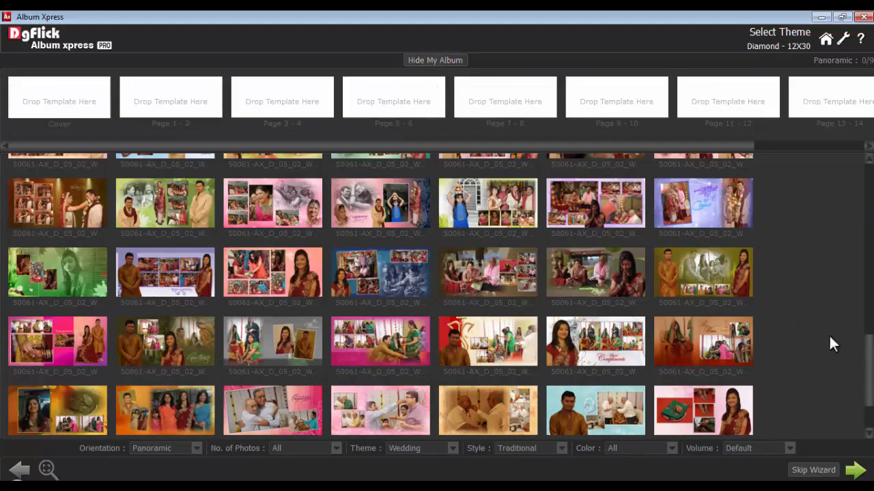
- Place the pink Congratulations template on the cover, and the orange, magenta and olive templates on pages 1-2, 3-4 and 5-6
drag(868, 355, 868, 384)
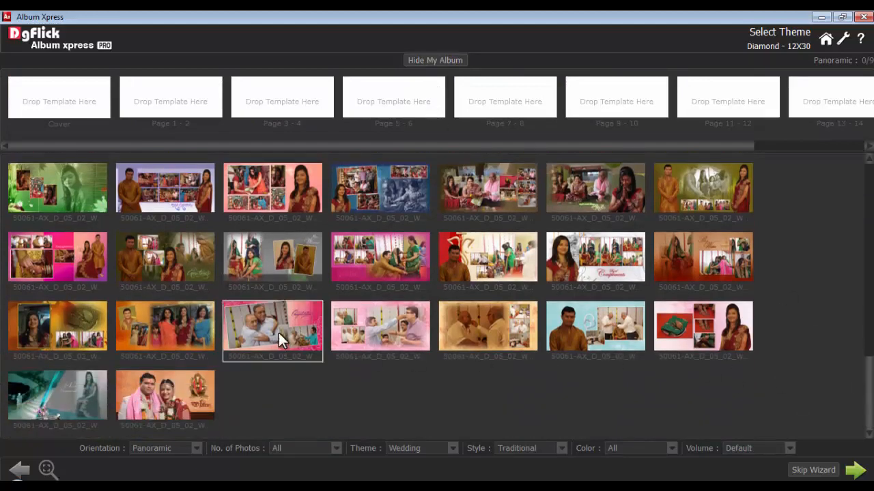
drag(278, 332, 87, 102)
drag(82, 331, 159, 101)
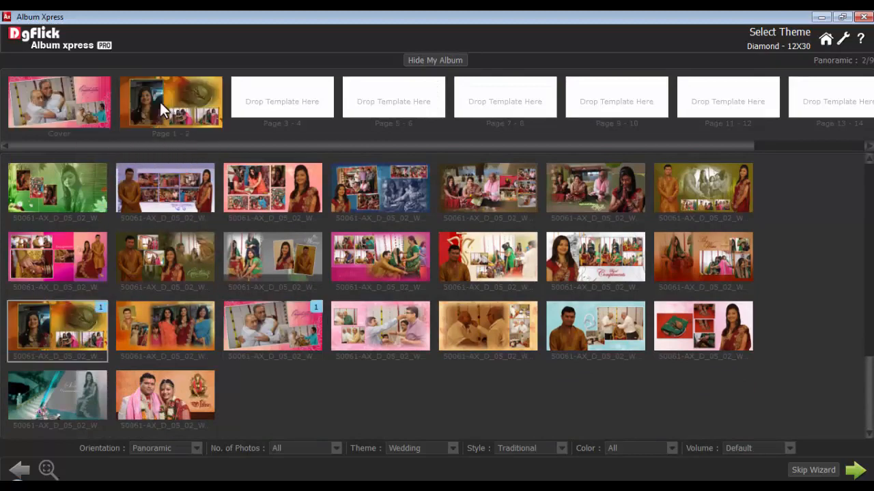
drag(372, 256, 282, 103)
drag(689, 205, 403, 106)
- Fill pages 7-8 through 15-16 with the brown, pink, green, teal and sepia templates, and proceed to photo selection
drag(471, 175, 501, 123)
drag(312, 196, 616, 103)
drag(88, 195, 727, 102)
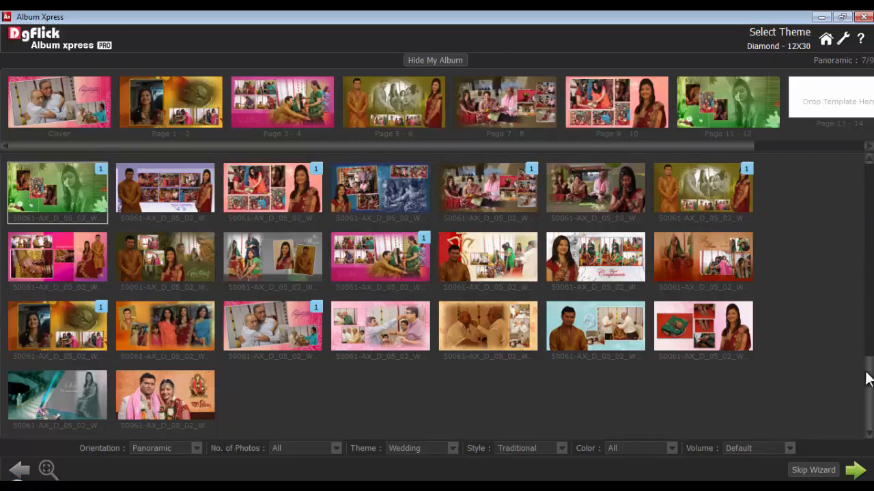
drag(866, 379, 867, 299)
drag(82, 295, 823, 113)
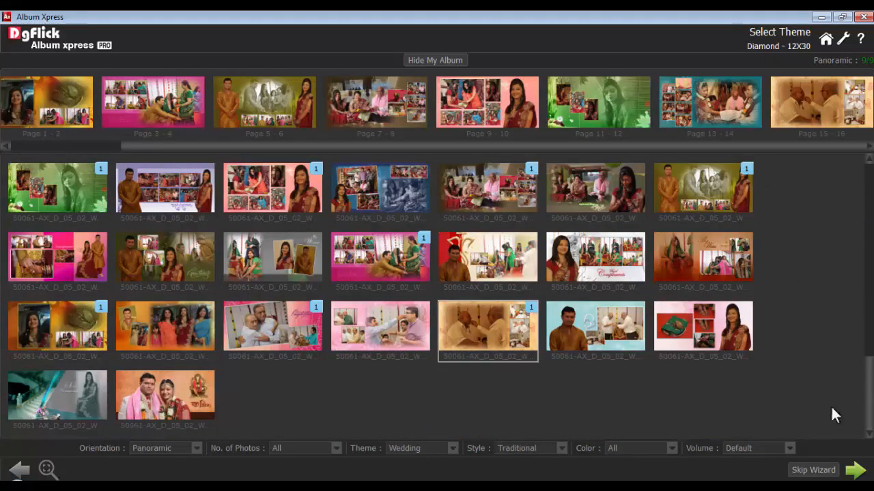
click(853, 468)
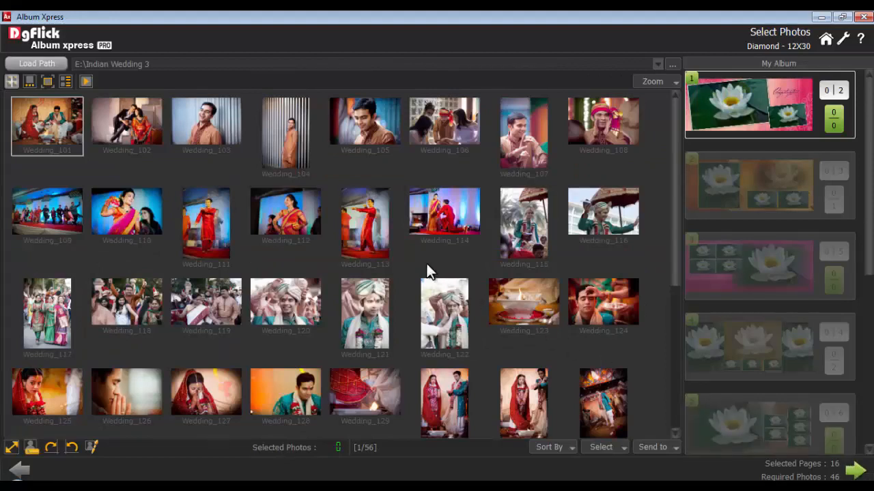
- View the list of recent photo folders without changing the folder, and enlarge the photo thumbnails slightly
click(657, 62)
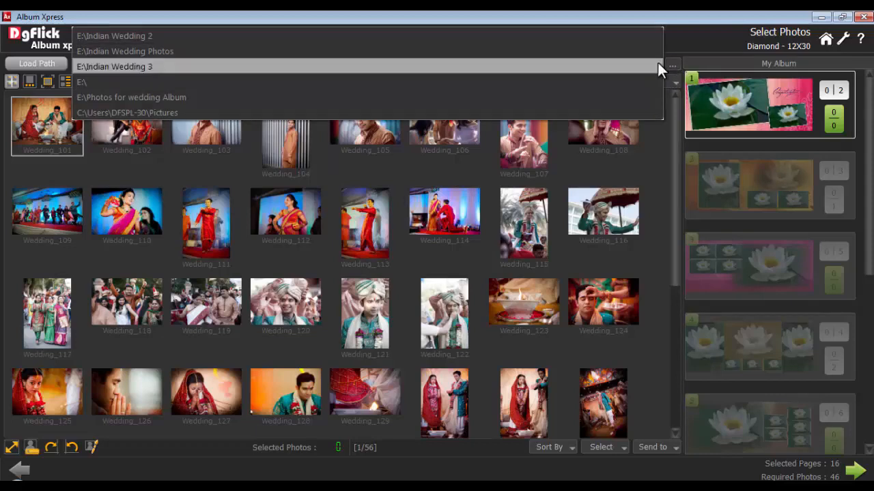
click(657, 62)
click(661, 80)
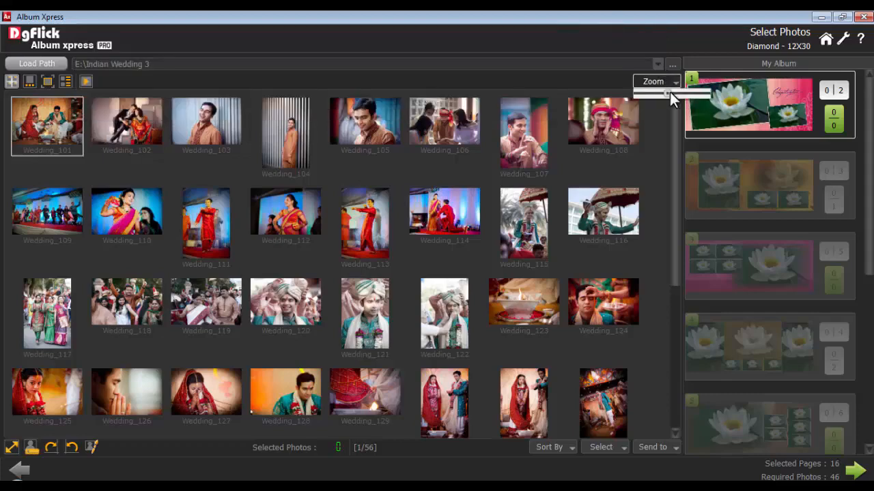
drag(670, 92, 679, 95)
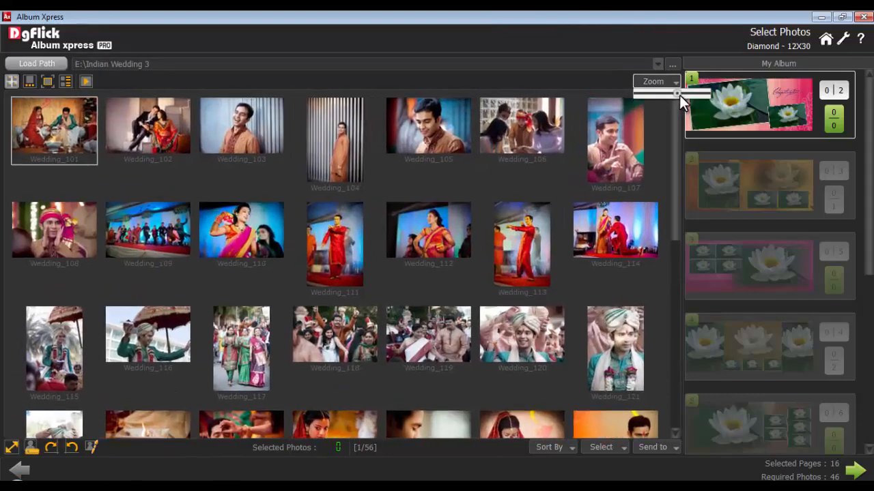
click(661, 80)
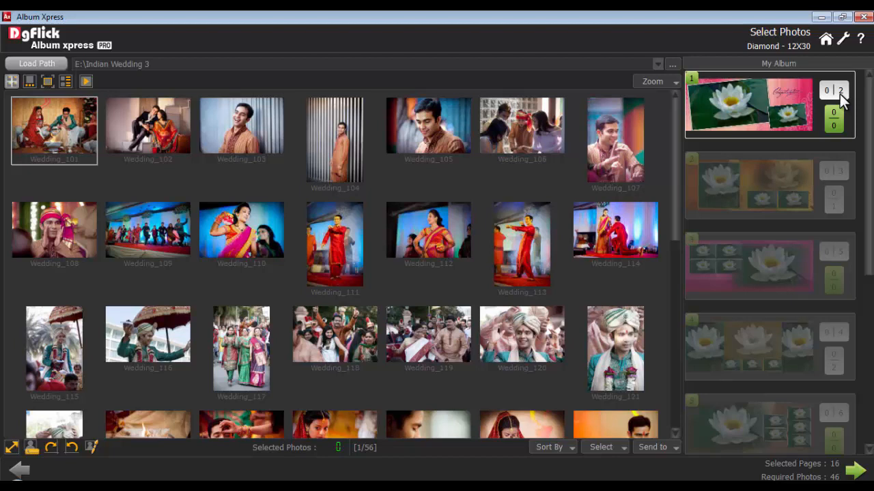
- Assign the photos Wedding_101 and Wedding_102 to the cover layout
double_click(77, 131)
double_click(154, 130)
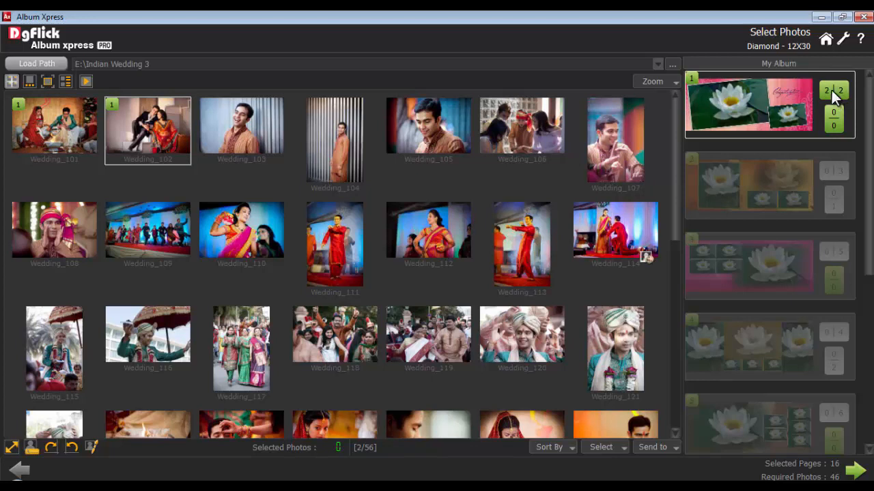
- Add Wedding_103 to the cover layout as an extra photo, remove it from the layout's photos, and return to the folder view
click(247, 129)
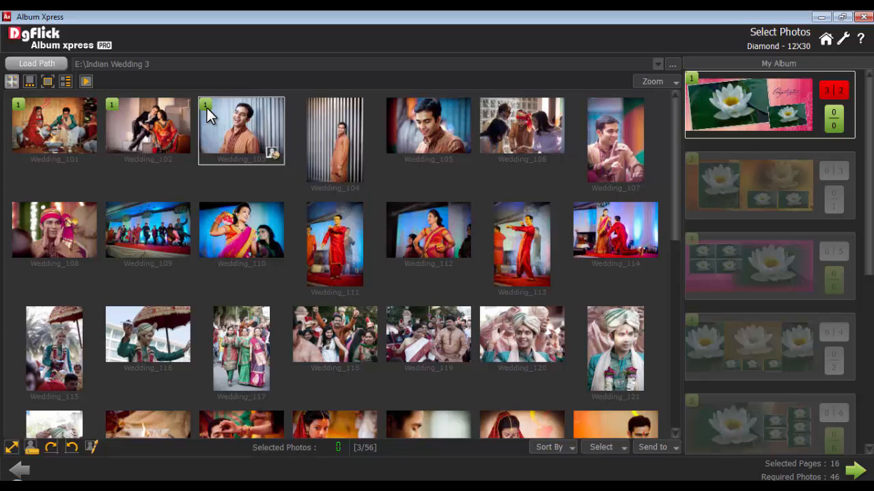
click(805, 108)
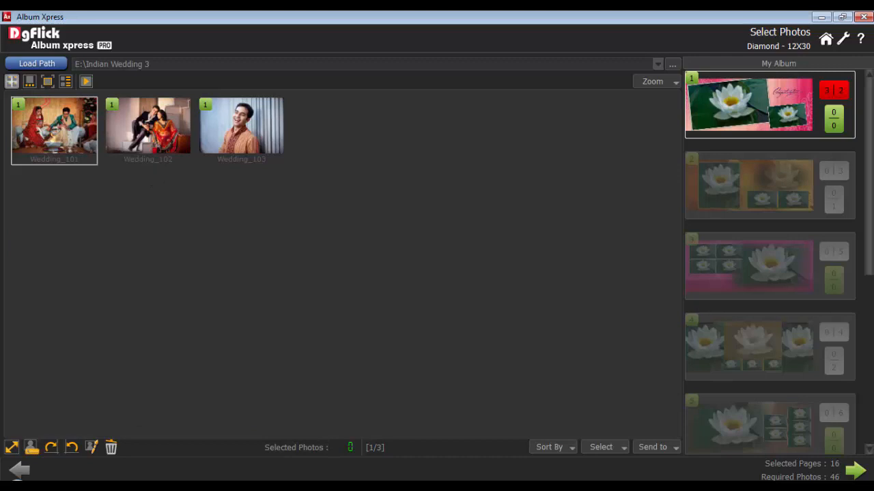
click(230, 132)
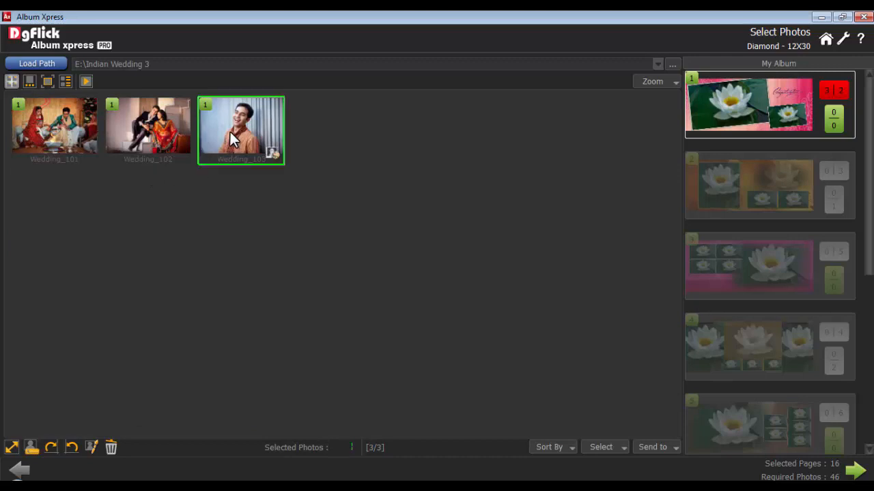
click(111, 448)
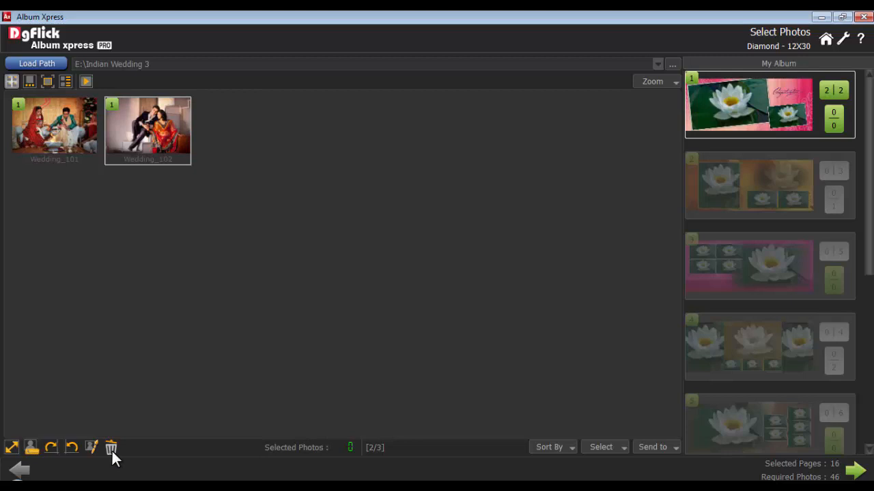
click(45, 61)
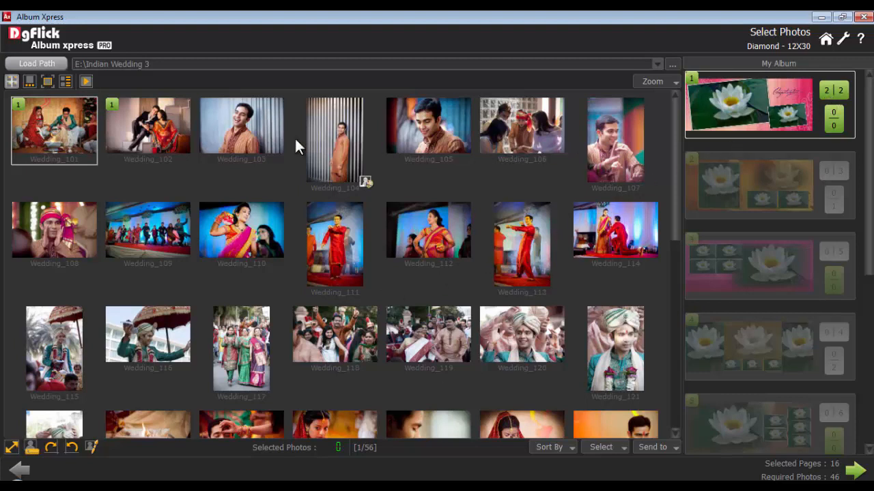
- Assign Wedding_105, Wedding_106, Wedding_108 and the vertical photo Wedding_107 to layout 2
click(720, 172)
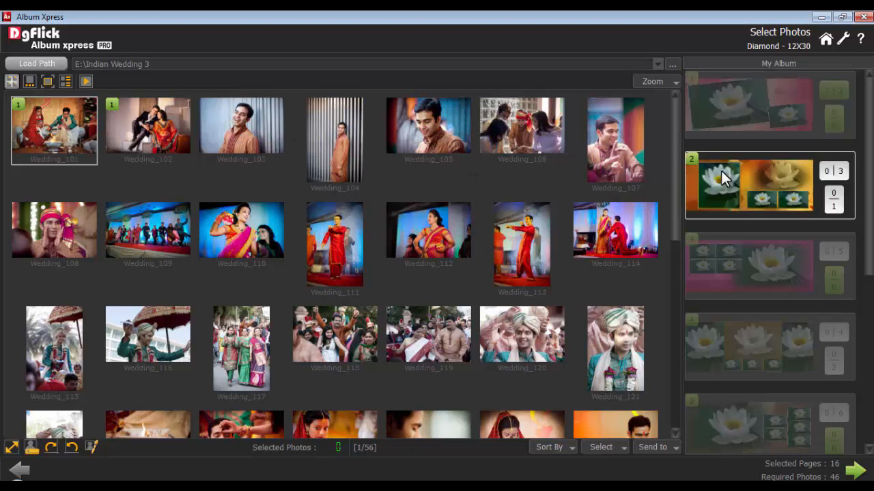
click(431, 134)
click(526, 133)
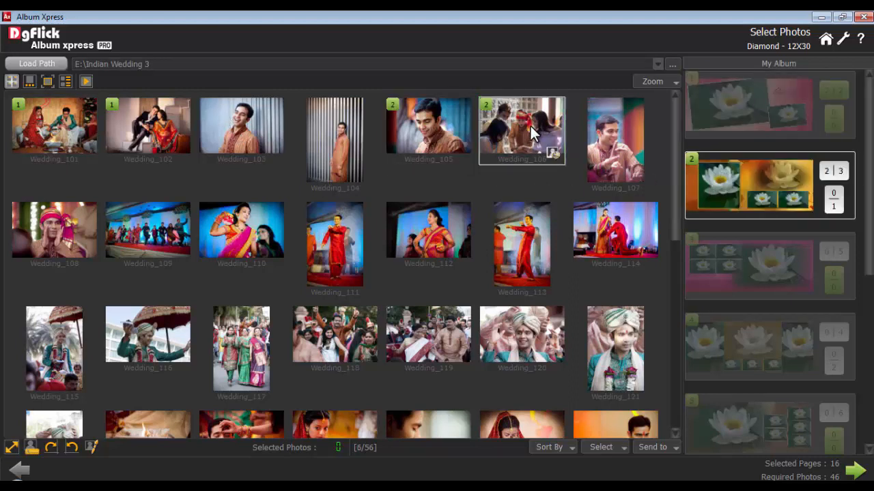
click(55, 227)
click(634, 162)
- Assign Wedding_103, Wedding_110, Wedding_109, Wedding_112 and Wedding_114 to layout 3
click(743, 258)
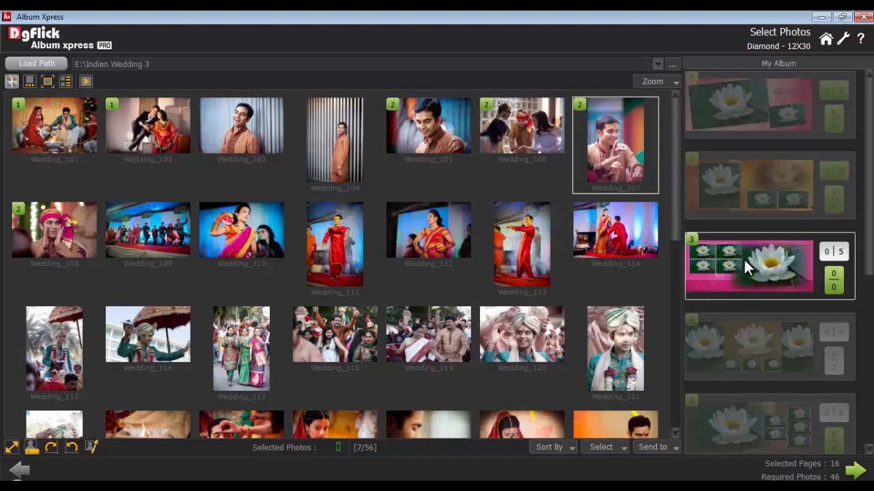
click(241, 136)
click(239, 225)
click(147, 228)
click(428, 232)
click(614, 230)
- Assign Wedding_118, Wedding_119, Wedding_120 and Wedding_116 to layout 4, and continue to the album design once all layouts are filled
click(750, 344)
click(367, 350)
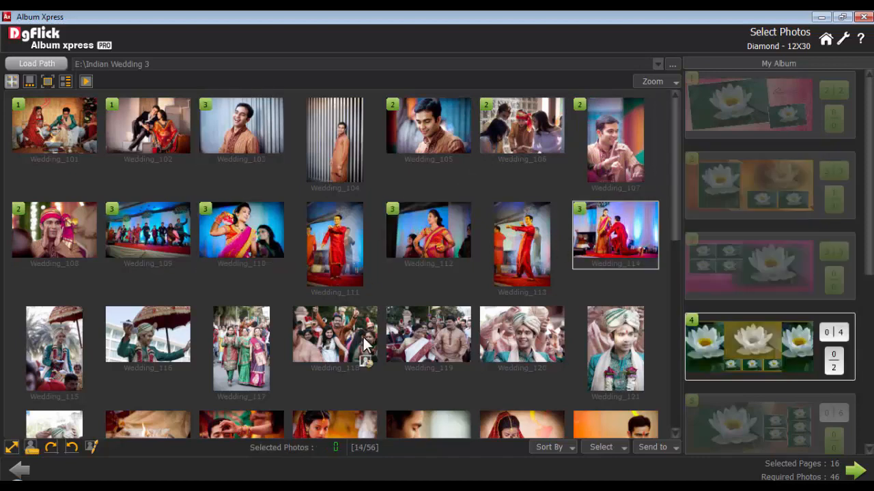
click(428, 337)
click(532, 338)
click(144, 344)
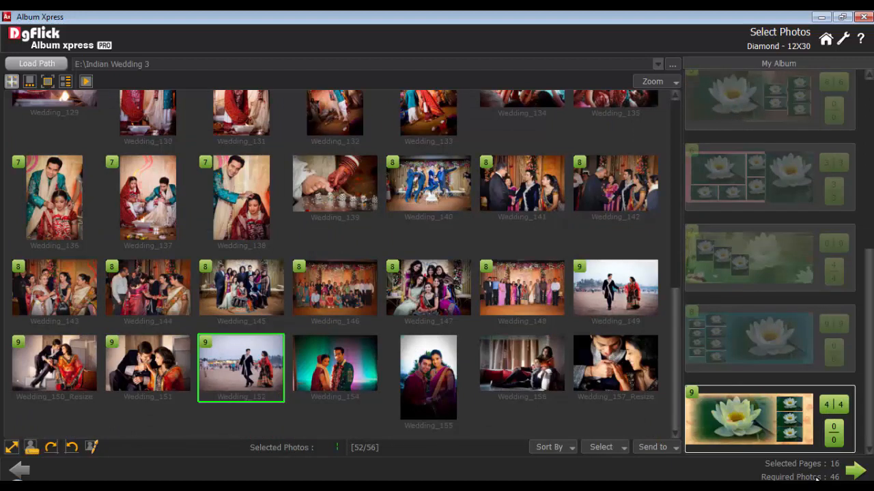
click(854, 469)
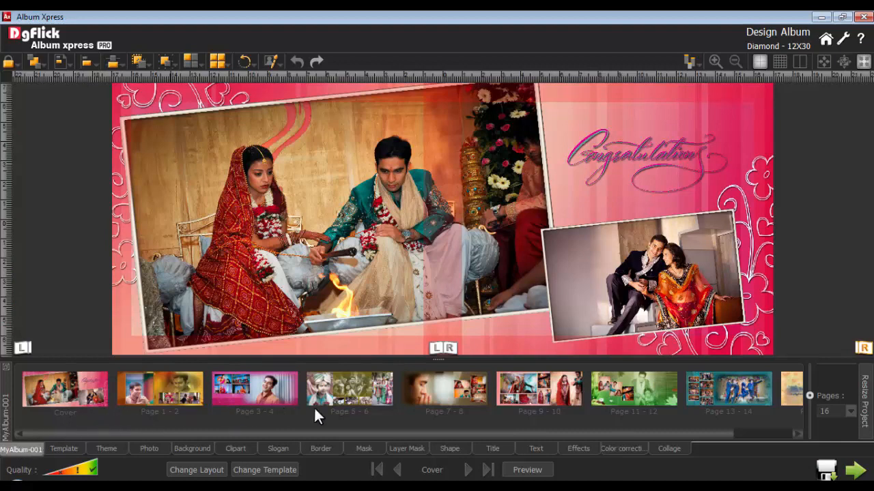
- On pages 1-2, swap the two small photos, and enlarge and reposition the group photo within its frame
click(468, 470)
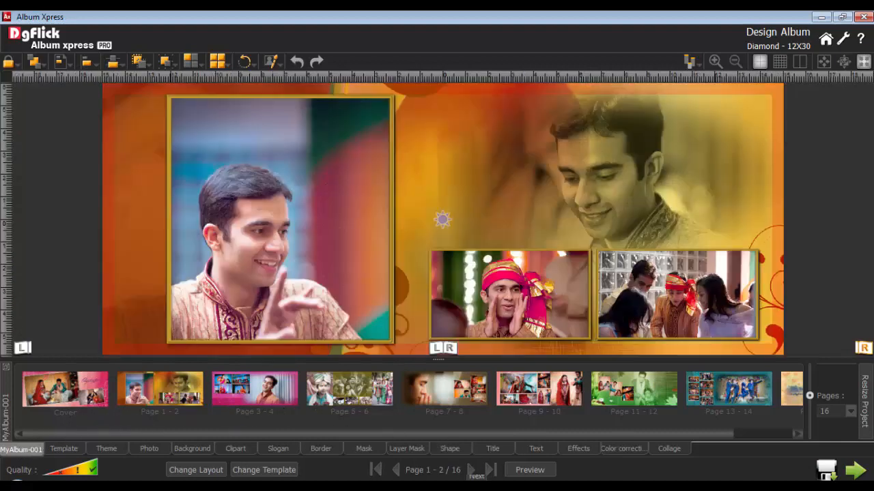
click(521, 304)
ctrl+click(627, 295)
drag(627, 295, 578, 295)
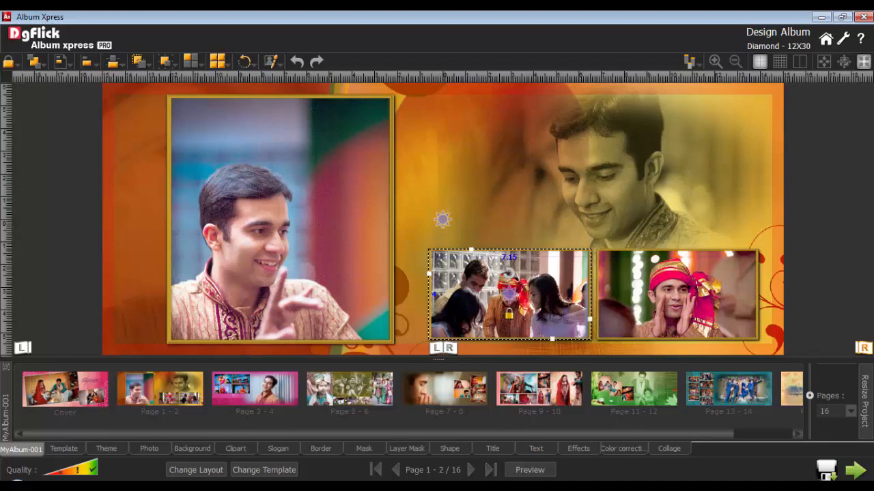
scroll(532, 301, up, 4)
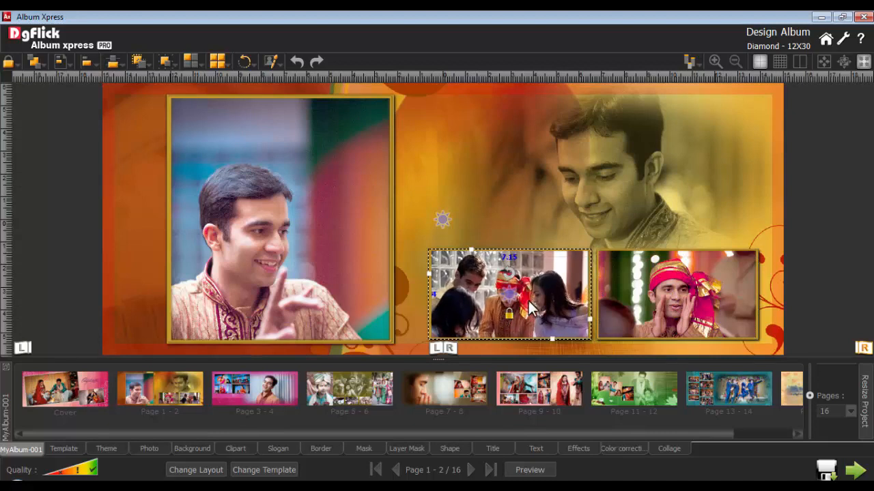
mouse_move(510, 295)
mouse_down()
mouse_move(515, 288)
mouse_move(509, 292)
mouse_up()
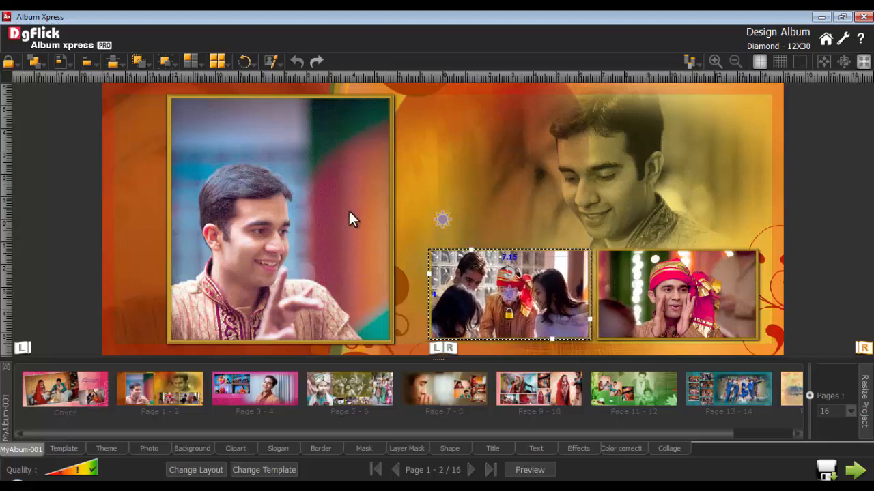
- Find the large portrait photo of pages 1-2 in the photo folder
click(277, 137)
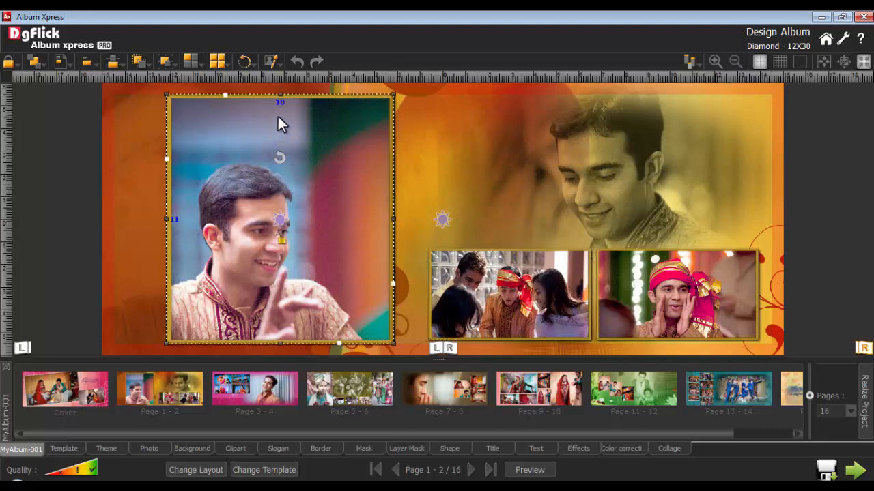
right_click(279, 124)
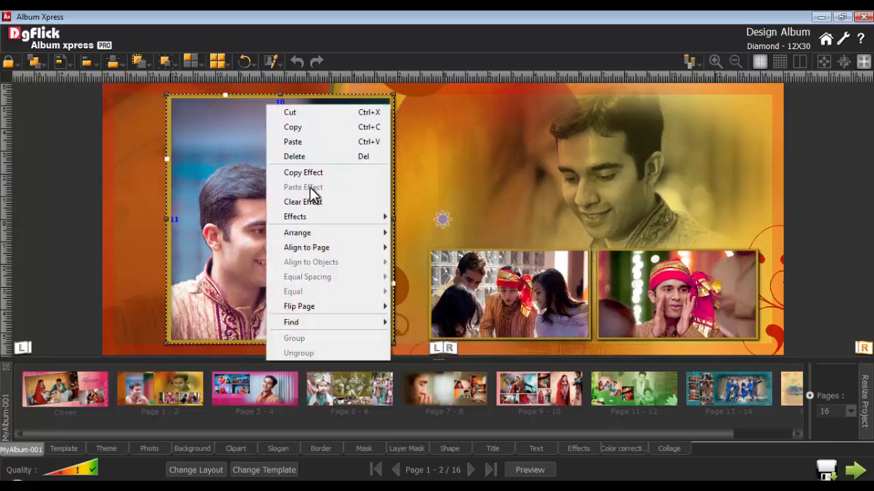
mouse_move(322, 325)
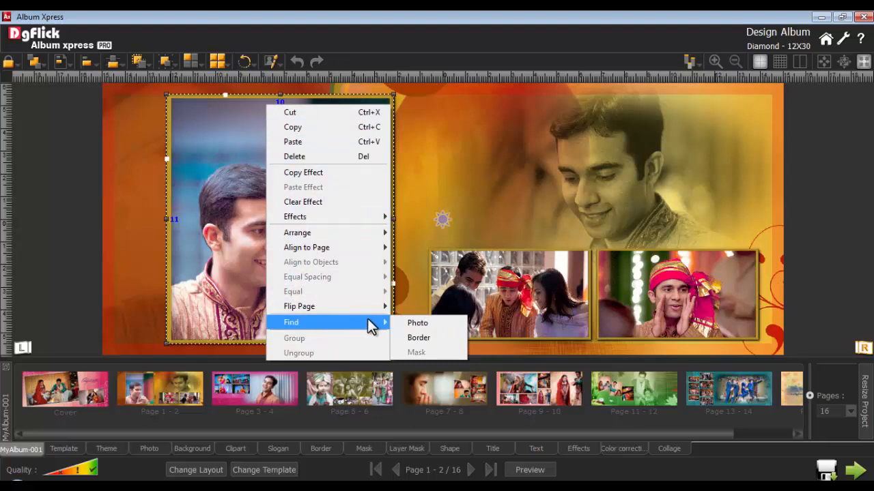
click(425, 324)
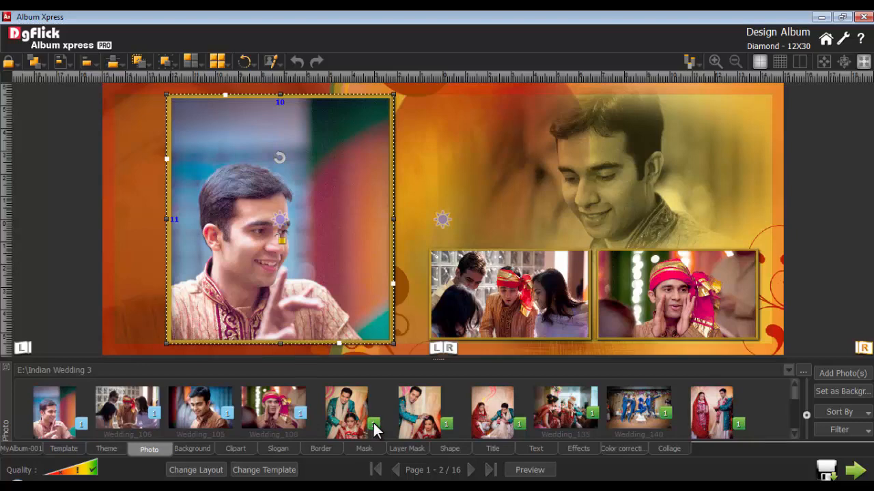
- On pages 5-6, change the left page's template to one with a large portrait and three framed photos
double_click(468, 471)
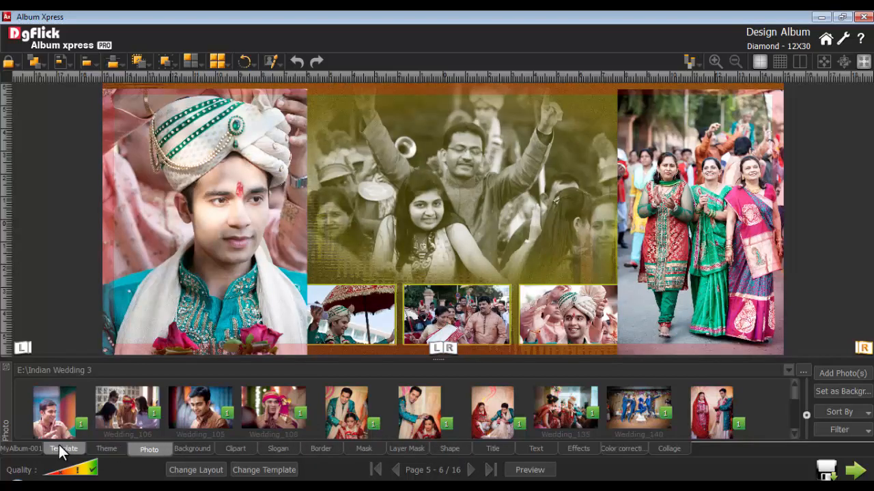
click(21, 449)
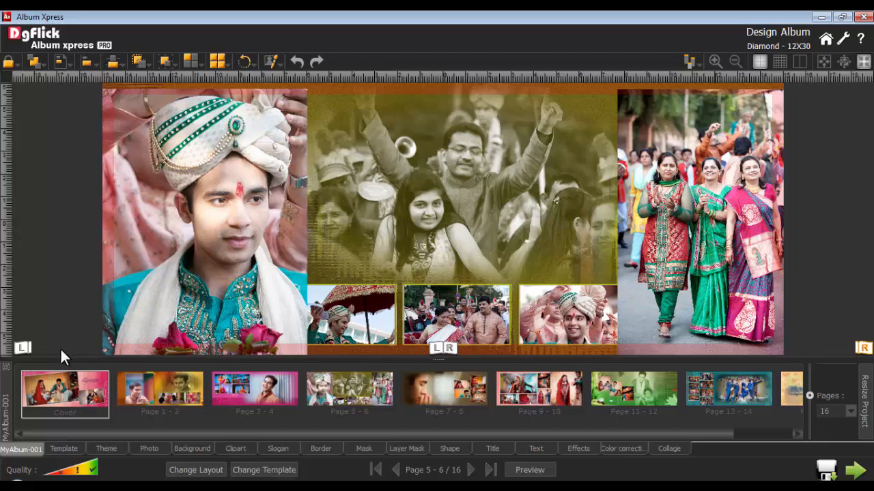
click(265, 470)
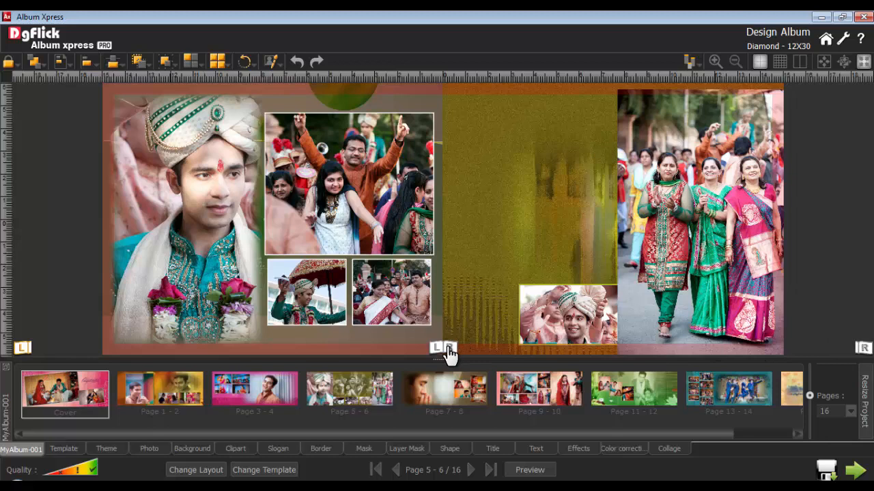
- Enlarge the page thumbnails and move the pages 15-16 spread to pages 13-14, swapping the two spreads
drag(435, 358, 445, 287)
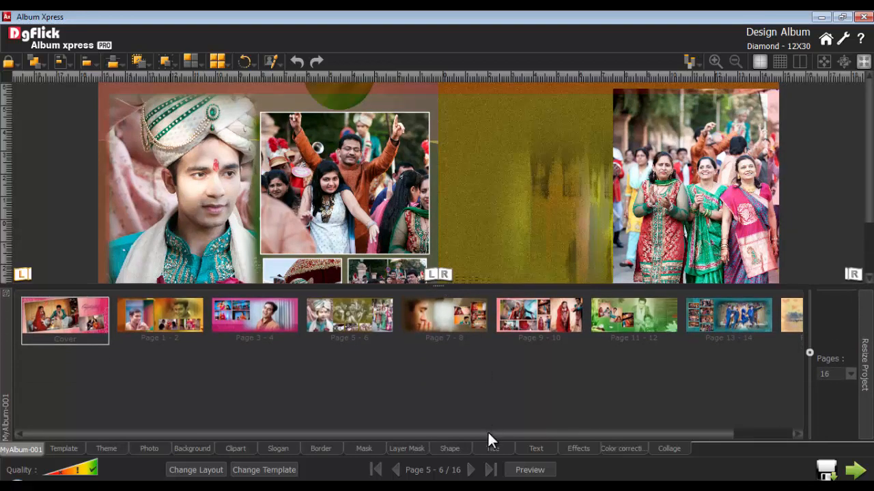
drag(487, 430, 564, 430)
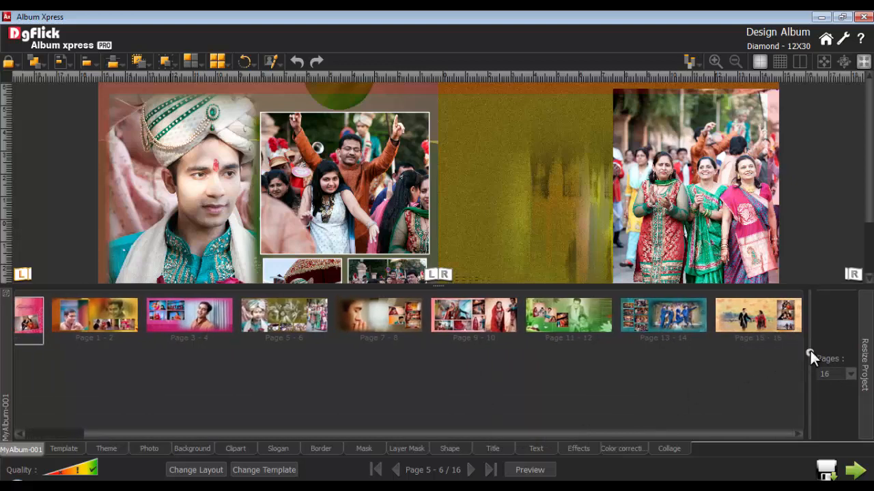
drag(810, 351, 811, 326)
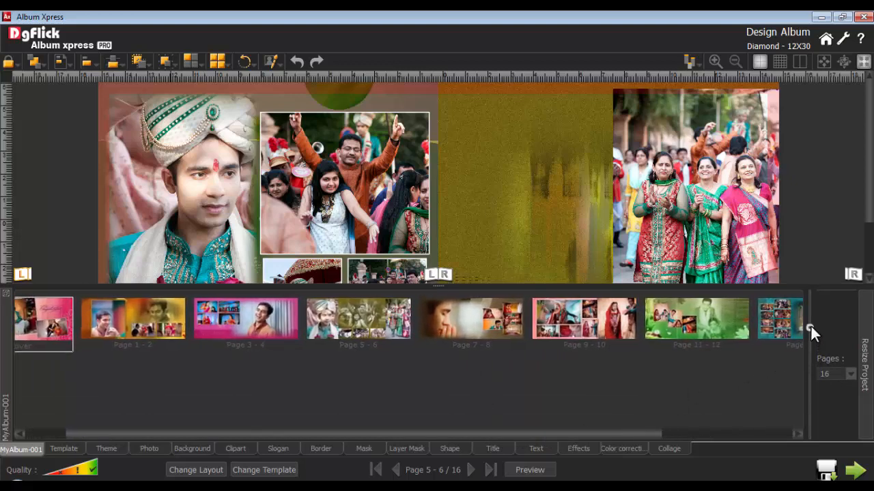
drag(655, 432, 780, 434)
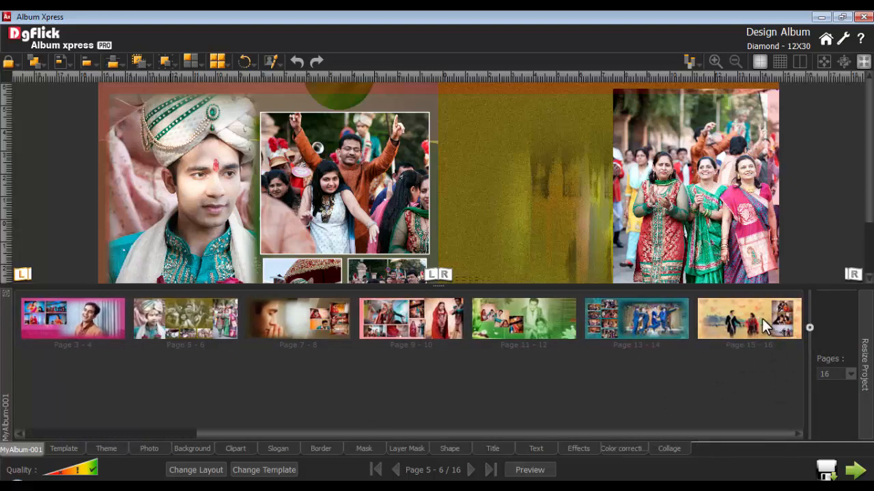
drag(761, 319, 642, 325)
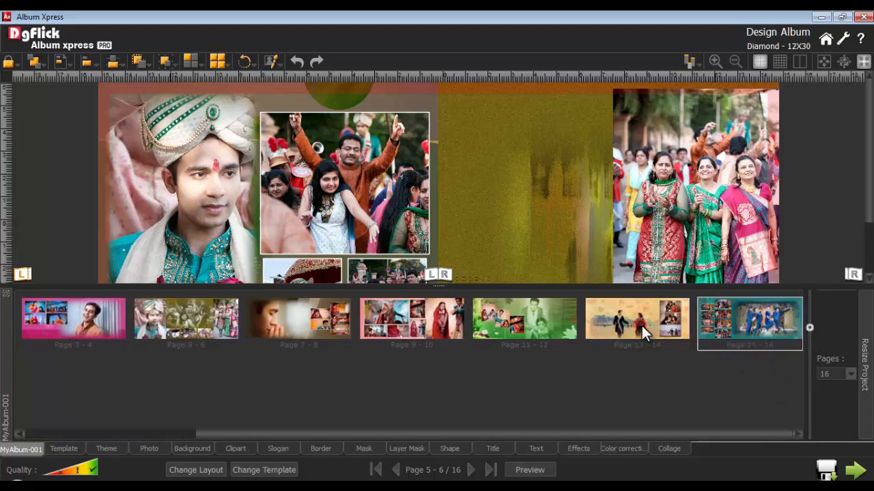
drag(440, 286, 428, 372)
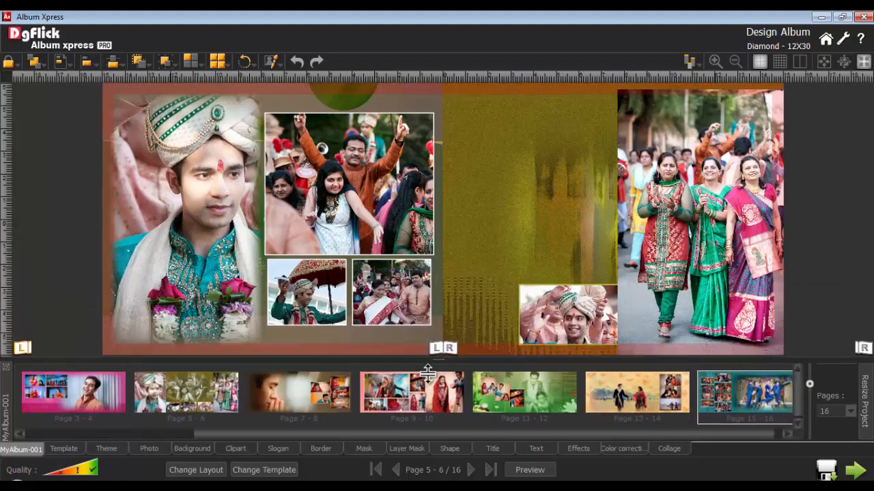